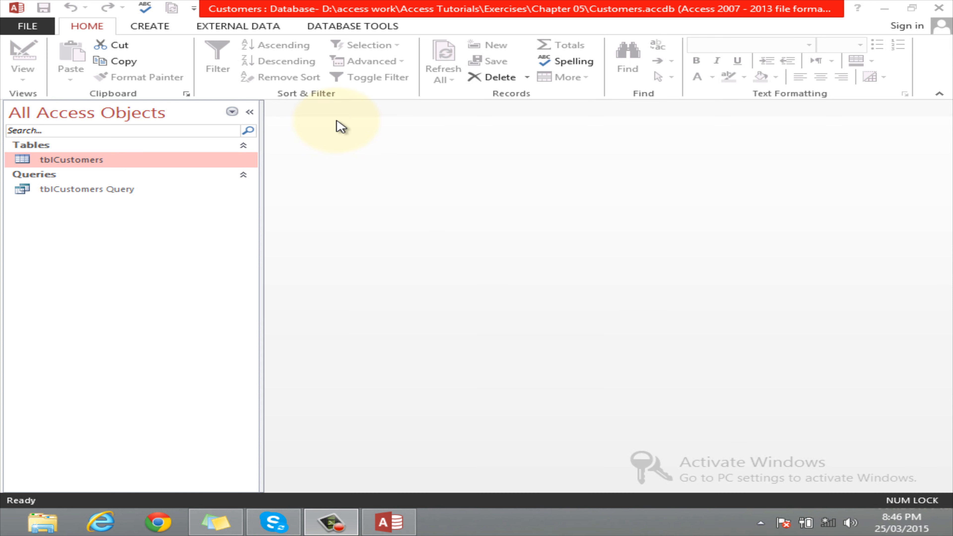
# Bring the Access window forward and show the CREATE ribbon tab
pyautogui.click(155, 28)
pyautogui.click(156, 33)
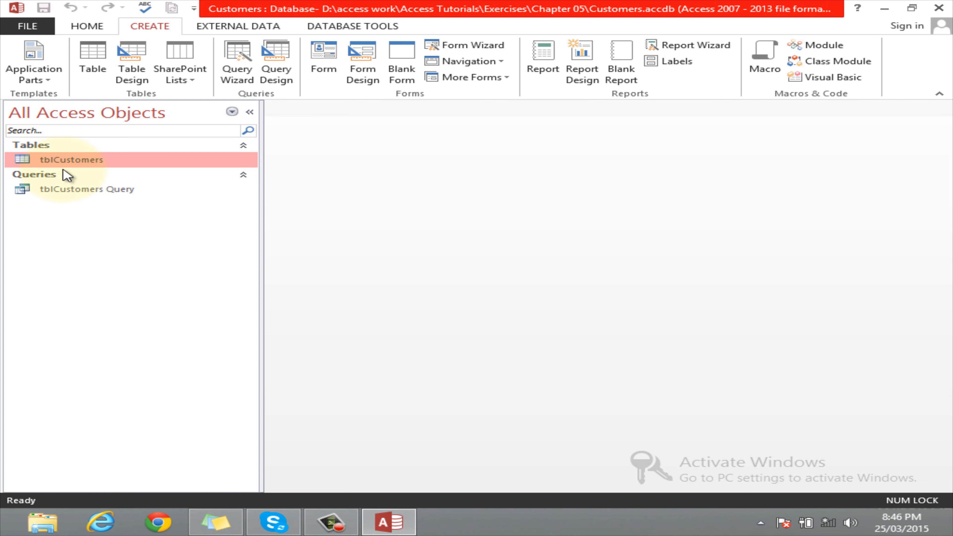
# Launch the Form Wizard past the security notice and choose Table: tblCustomers as its source
pyautogui.click(495, 43)
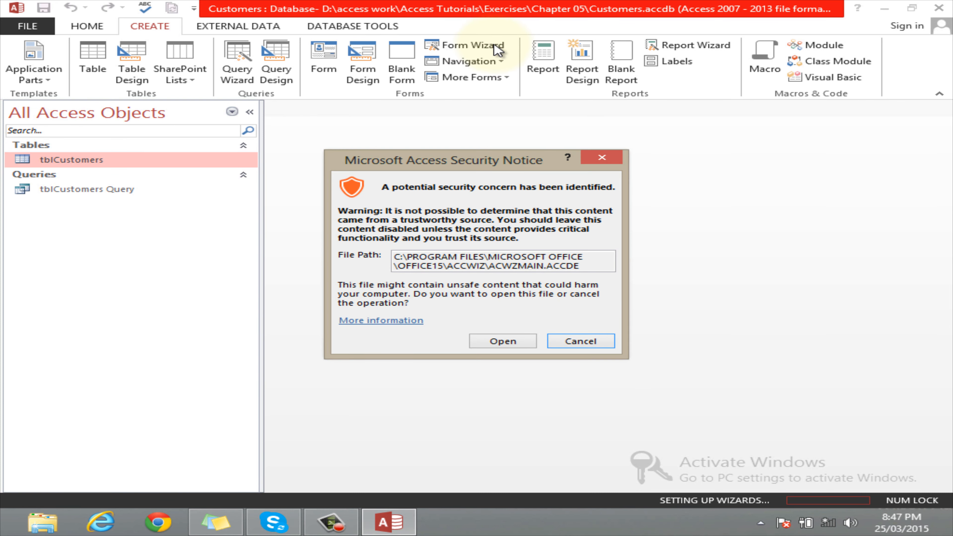
pyautogui.click(511, 342)
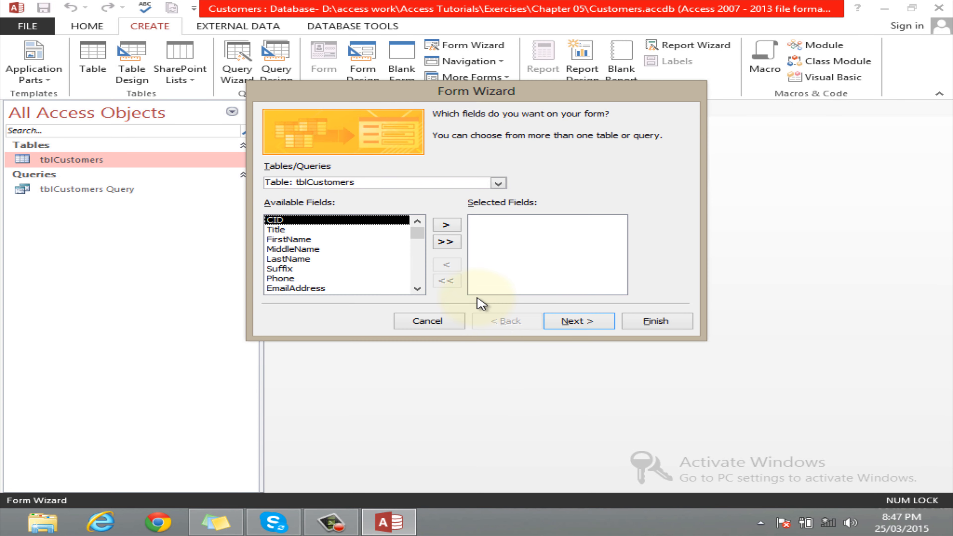
pyautogui.moveTo(414, 96); pyautogui.dragTo(401, 102)
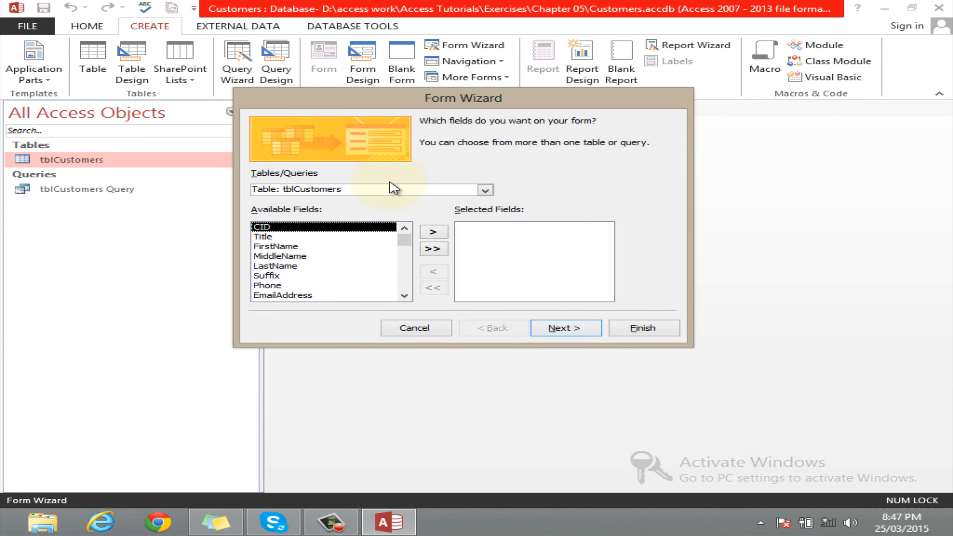
pyautogui.click(487, 190)
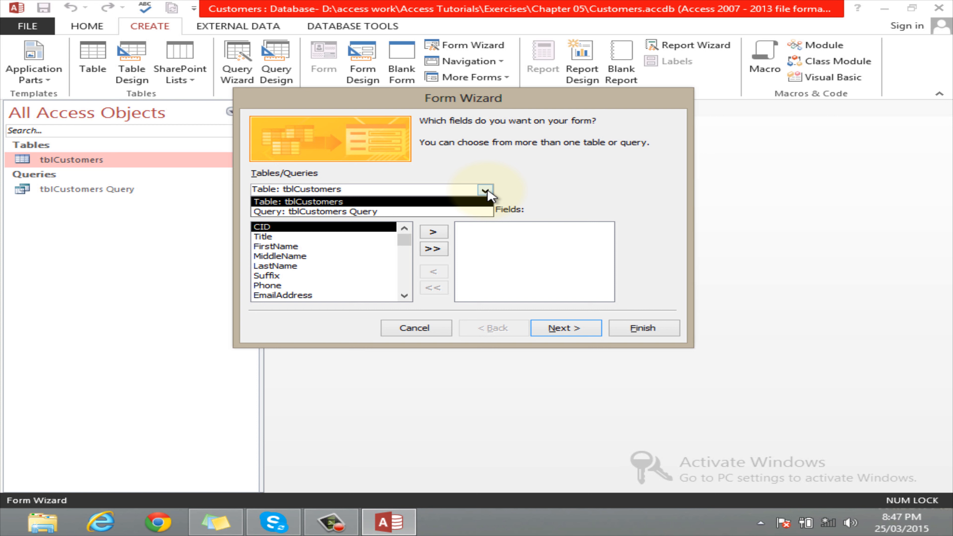
pyautogui.click(326, 203)
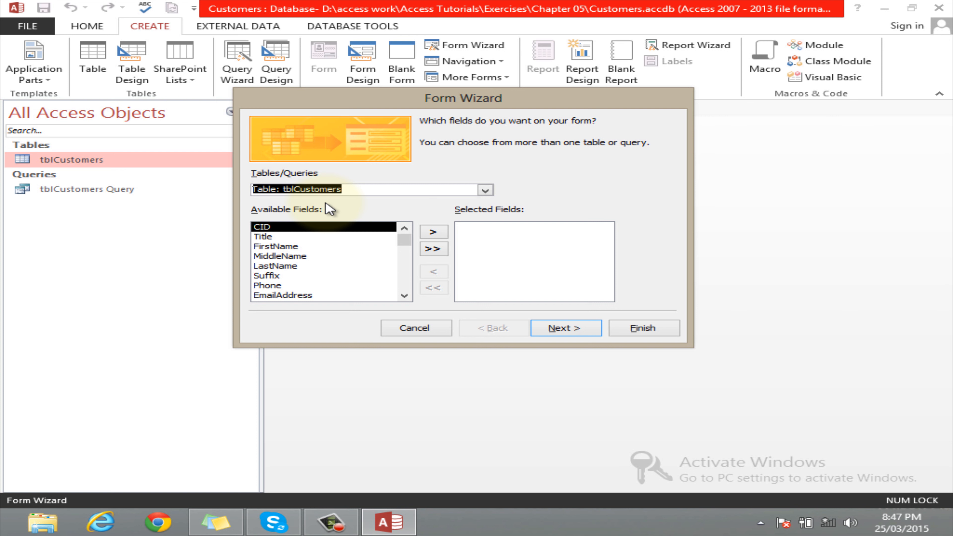
# Browse the Title, FirstName, MiddleName and CID fields in the Available Fields list
pyautogui.click(267, 236)
pyautogui.click(269, 247)
pyautogui.click(271, 256)
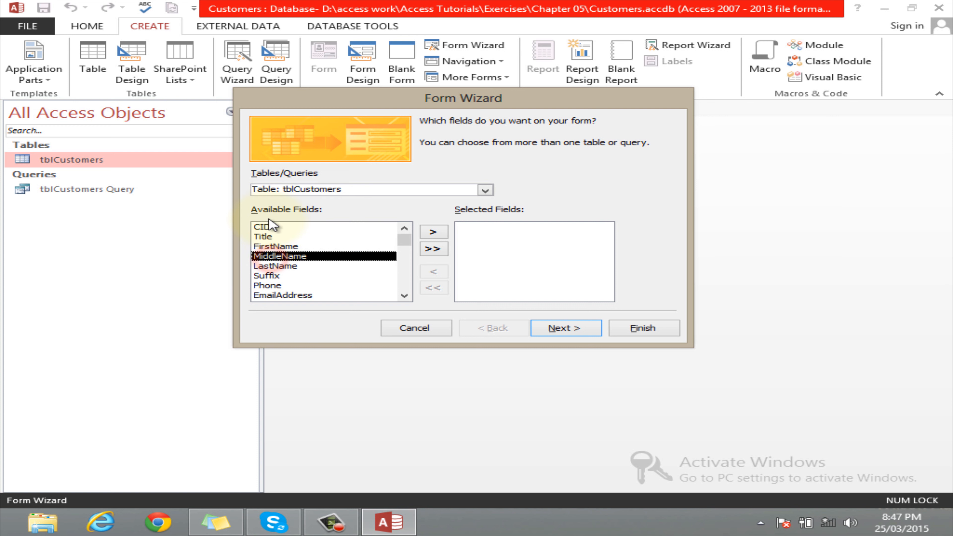
pyautogui.moveTo(404, 242)
pyautogui.mouseDown()
pyautogui.moveTo(409, 303)
pyautogui.moveTo(408, 237)
pyautogui.mouseUp()
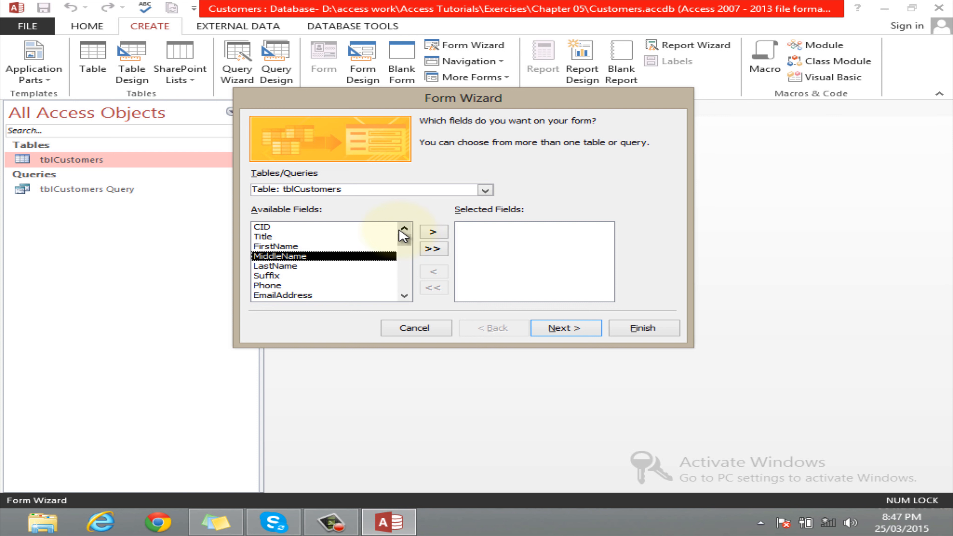
pyautogui.click(276, 227)
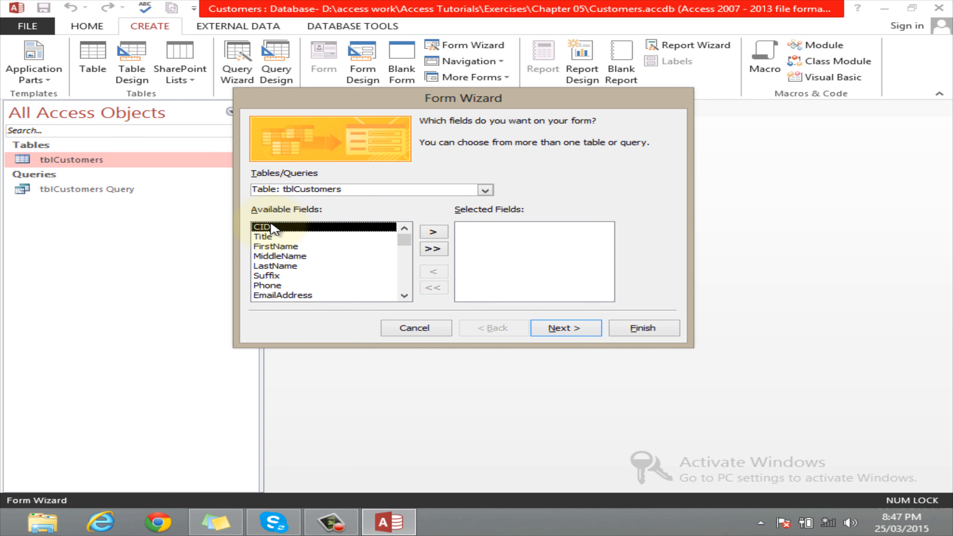
# Add all fields, remove them again, then add FirstName and MiddleName to the form
pyautogui.click(435, 251)
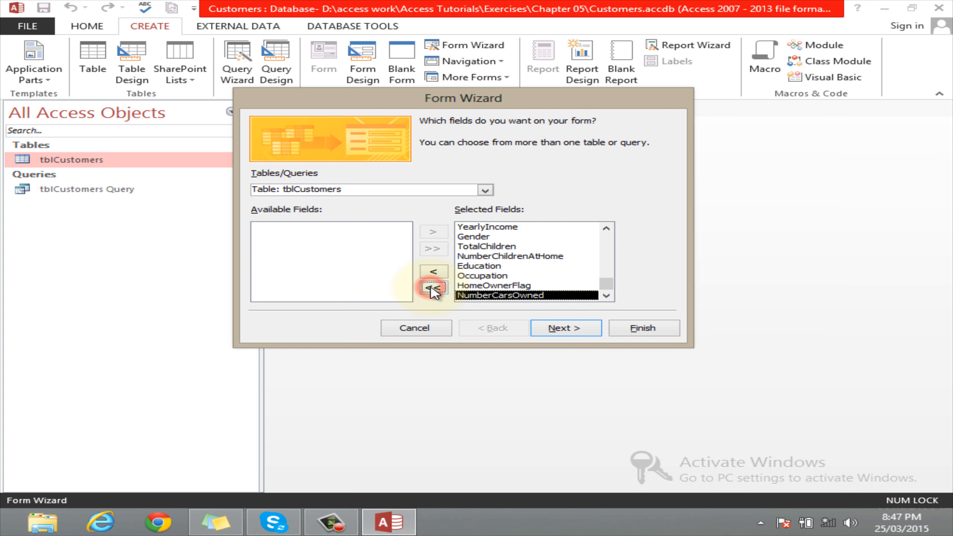
pyautogui.click(433, 288)
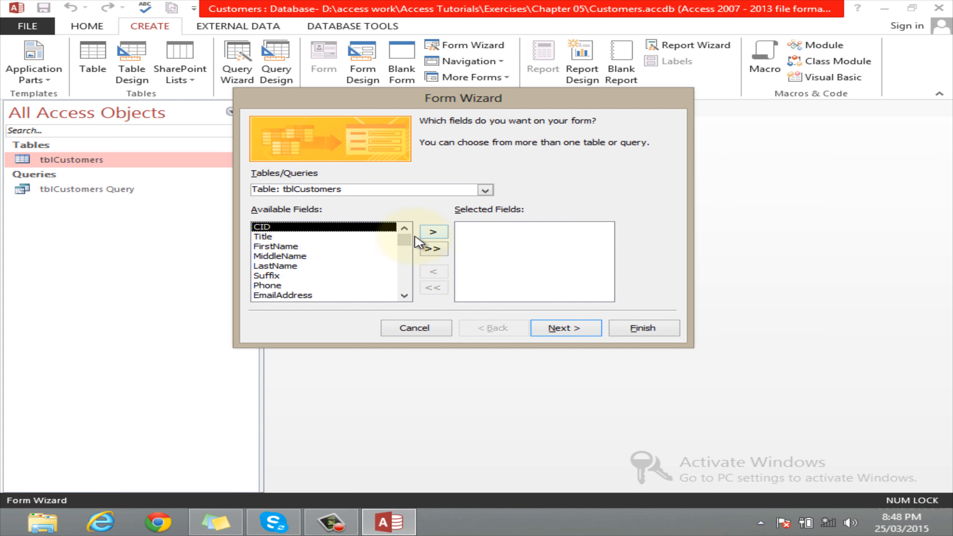
pyautogui.click(280, 246)
pyautogui.click(428, 231)
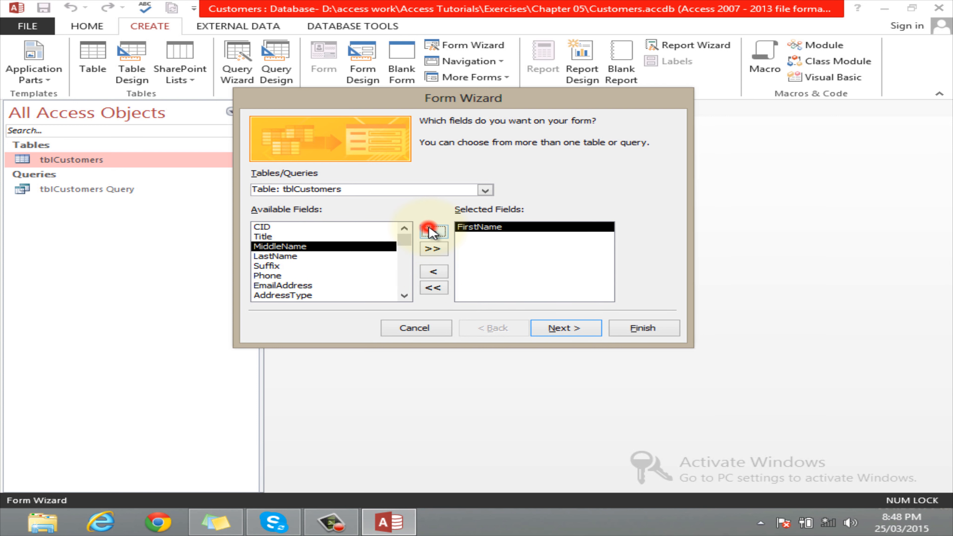
pyautogui.click(435, 233)
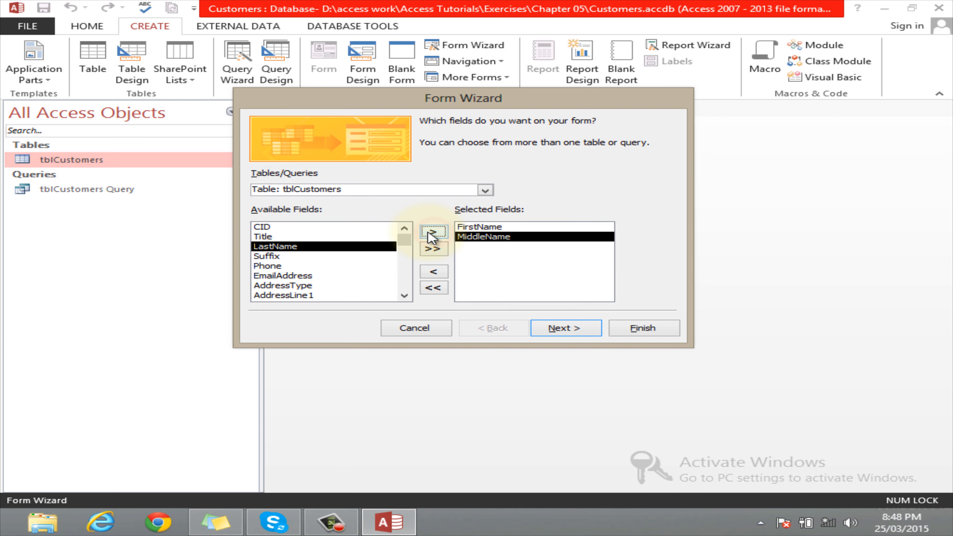
# Add Phone, EmailAddress and AddressLine1 to the form and move to the layout step
pyautogui.click(285, 265)
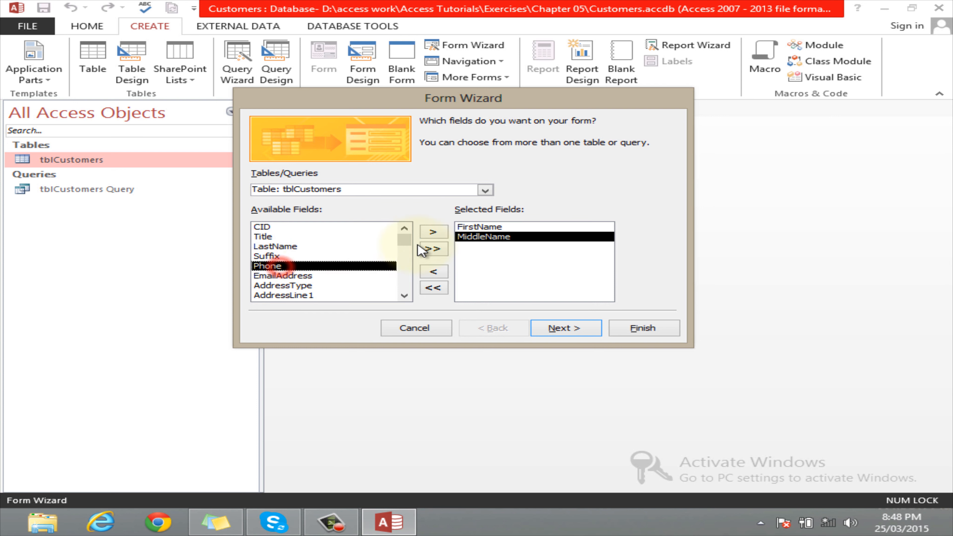
pyautogui.click(431, 232)
pyautogui.click(432, 231)
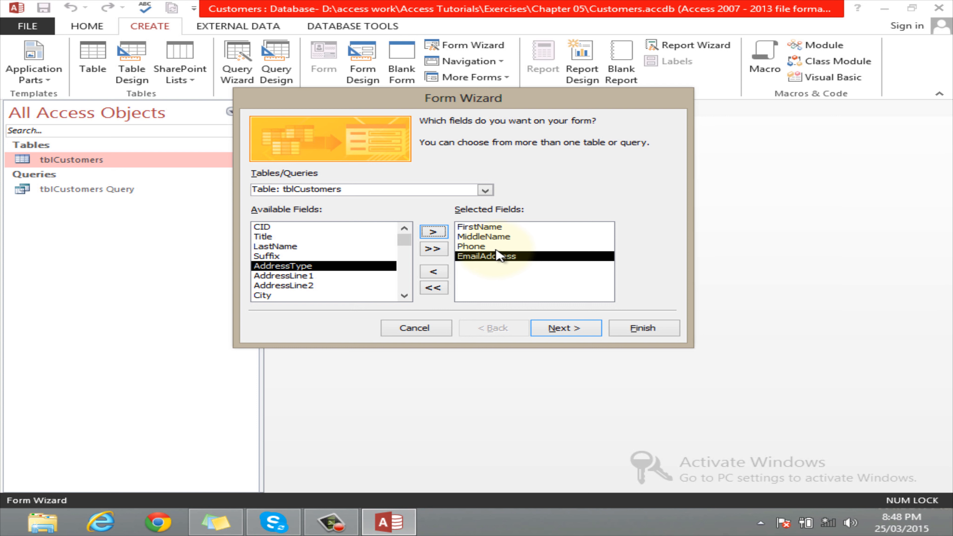
pyautogui.click(285, 276)
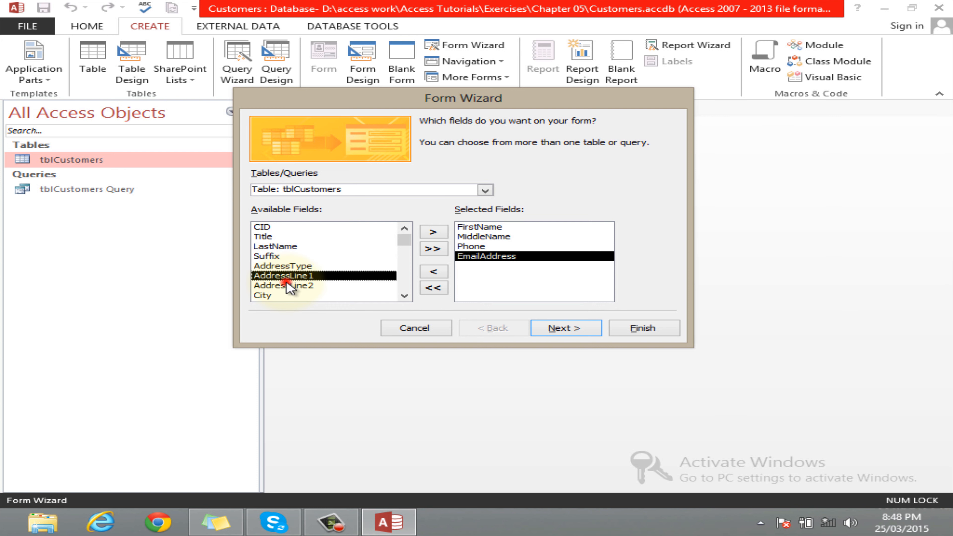
pyautogui.click(435, 232)
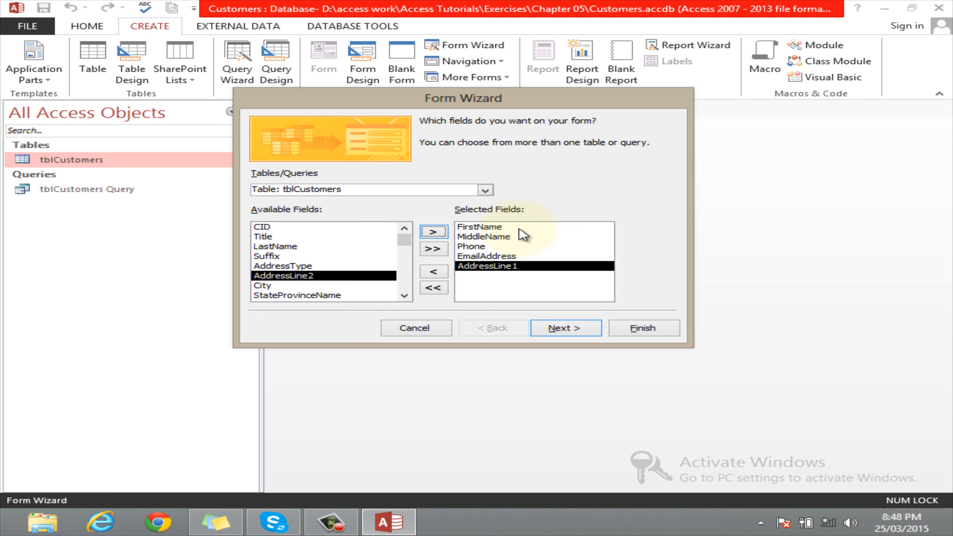
pyautogui.click(580, 329)
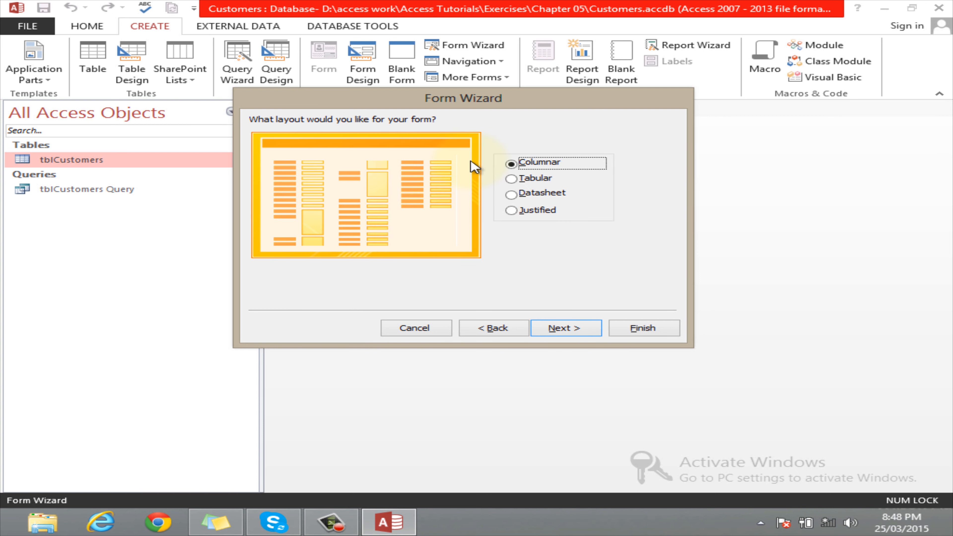
# Preview the Tabular, Datasheet and Justified layouts, then keep Columnar and advance to the title step
pyautogui.moveTo(405, 108); pyautogui.dragTo(418, 137)
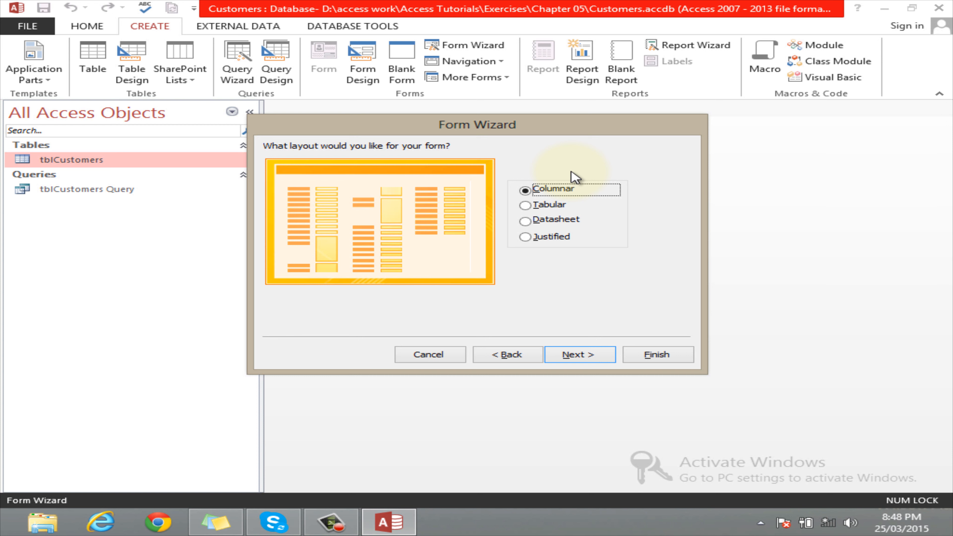
pyautogui.click(524, 204)
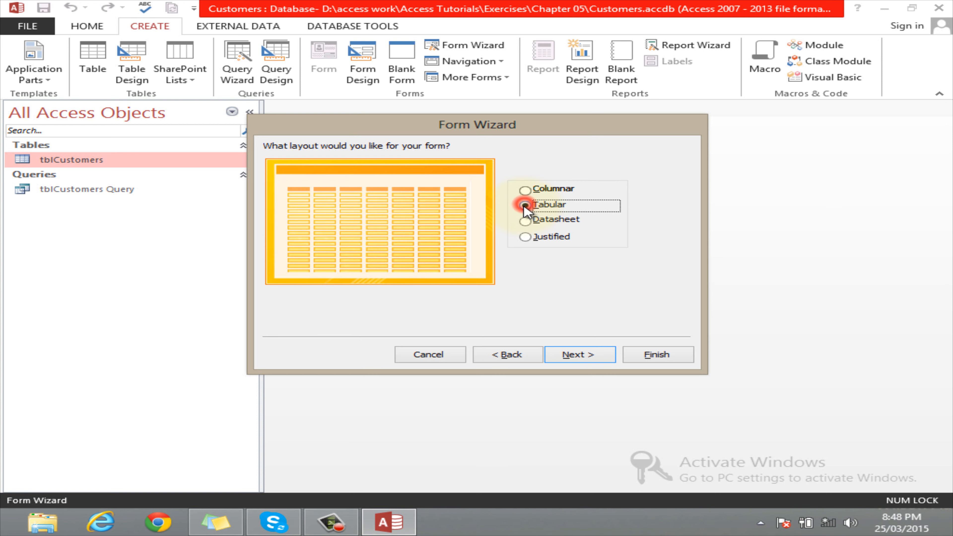
pyautogui.click(525, 221)
pyautogui.click(525, 237)
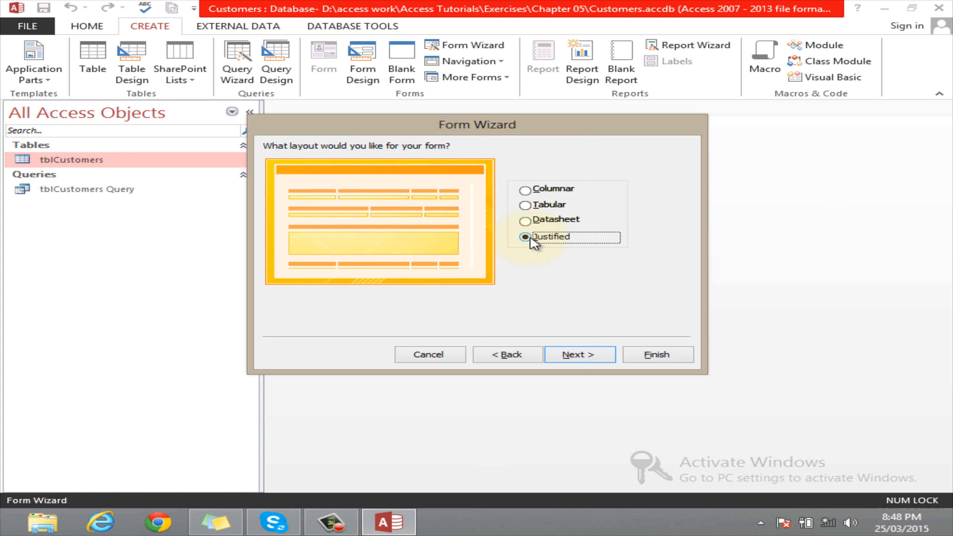
pyautogui.click(525, 190)
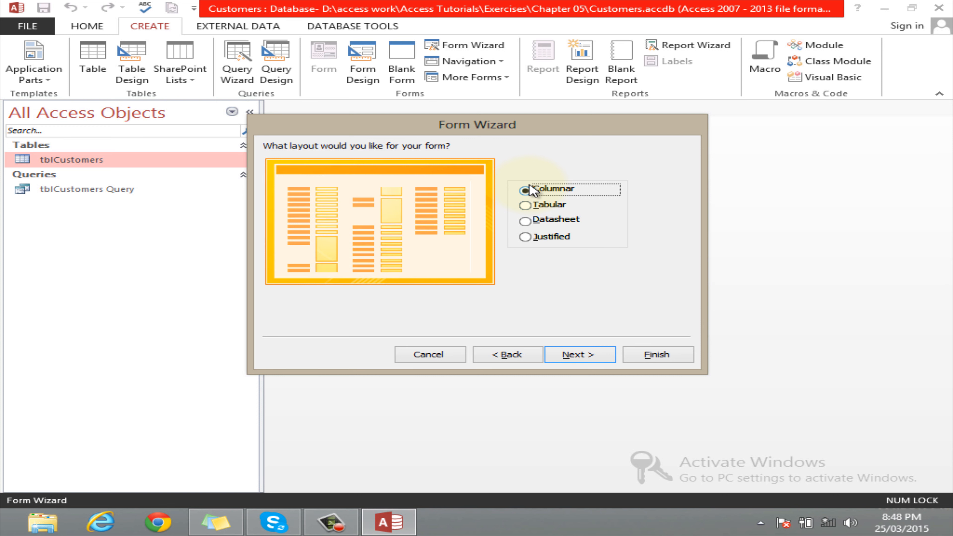
pyautogui.click(585, 354)
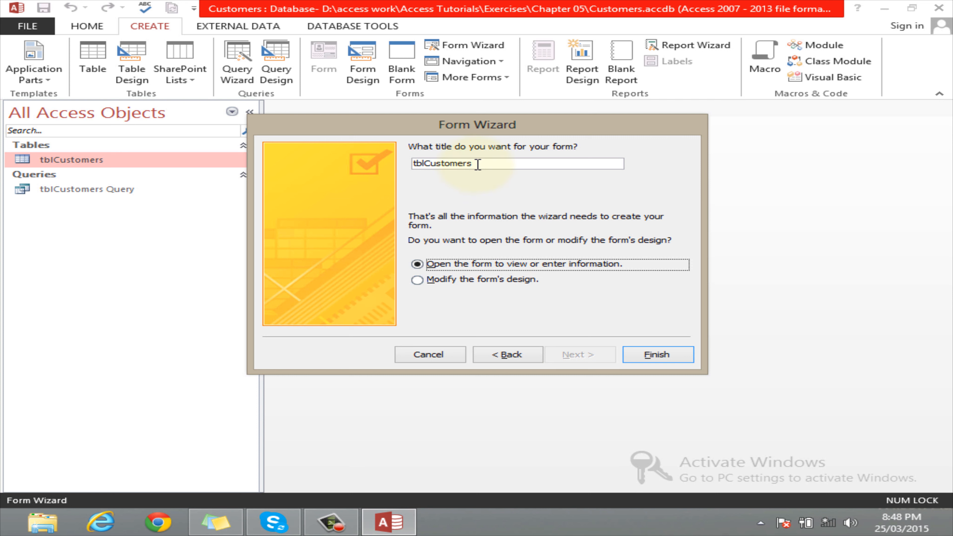
# Keep the title tblCustomers, set the form to open for viewing or entering information, and finish
pyautogui.moveTo(479, 162); pyautogui.dragTo(407, 164)
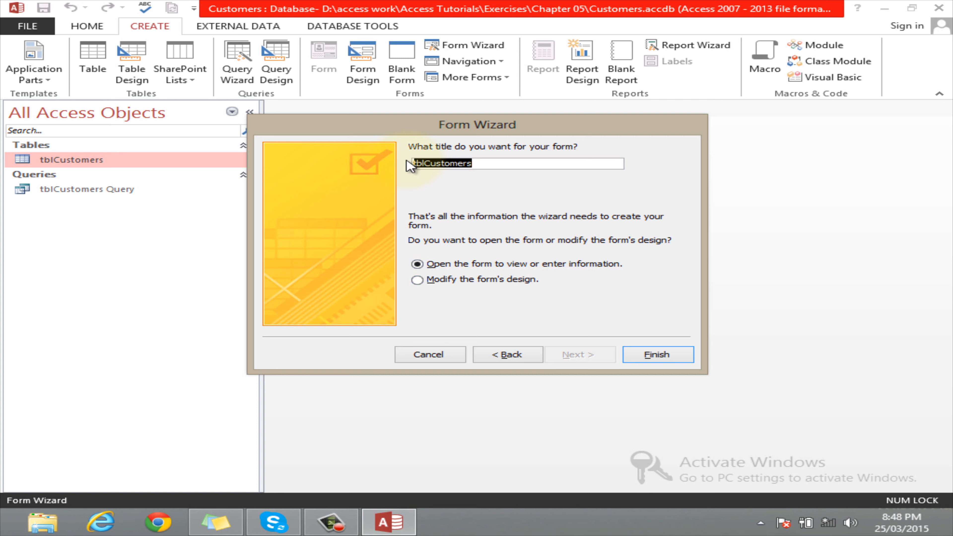
pyautogui.click(471, 163)
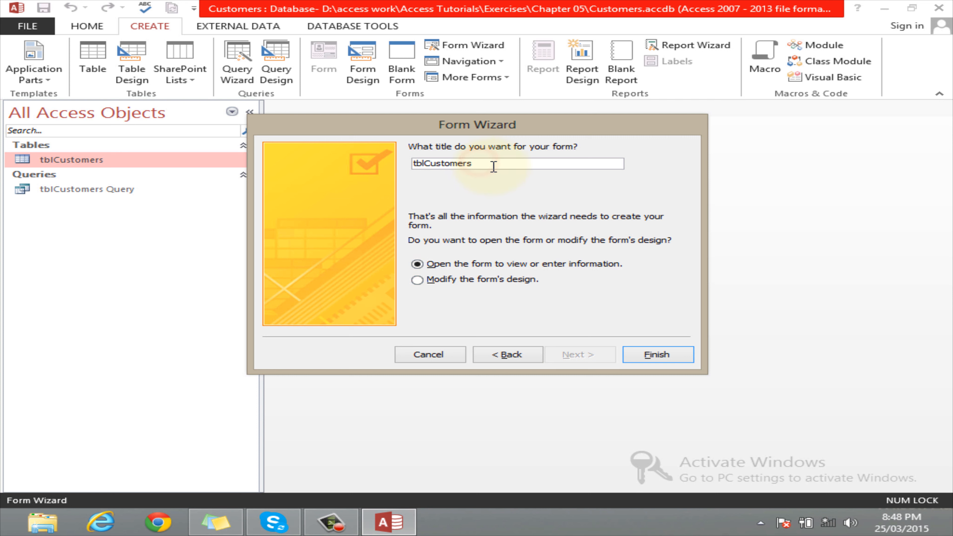
pyautogui.click(484, 165)
pyautogui.moveTo(484, 167); pyautogui.dragTo(411, 163)
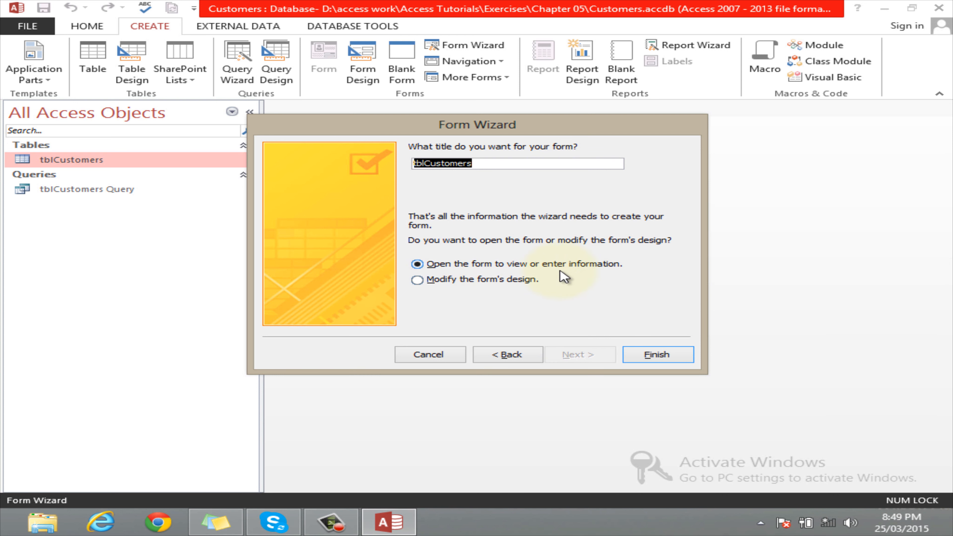
pyautogui.click(417, 281)
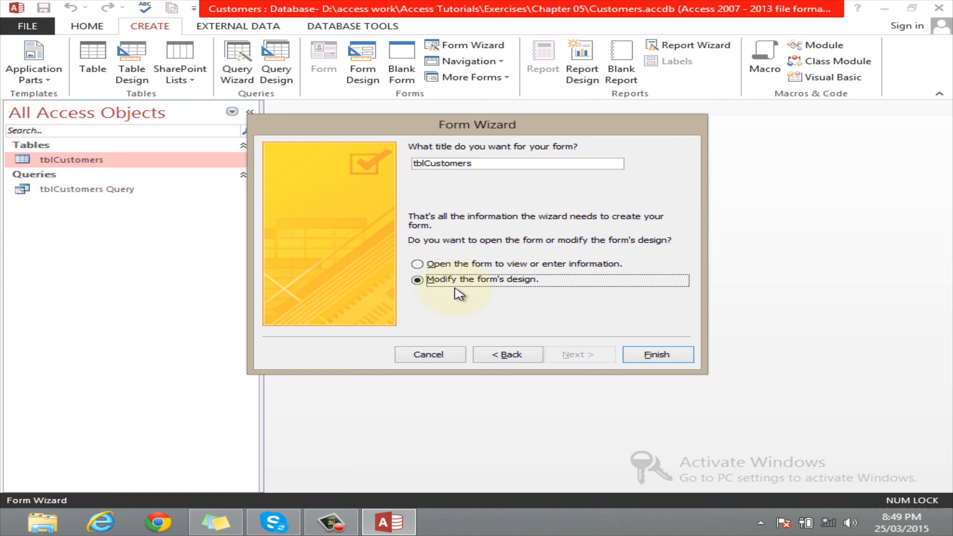
pyautogui.click(418, 264)
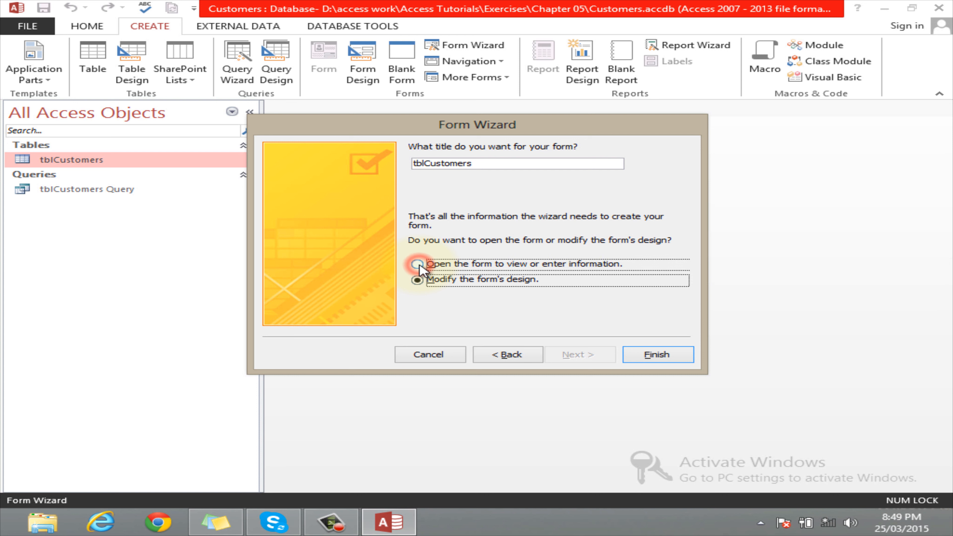
pyautogui.click(662, 356)
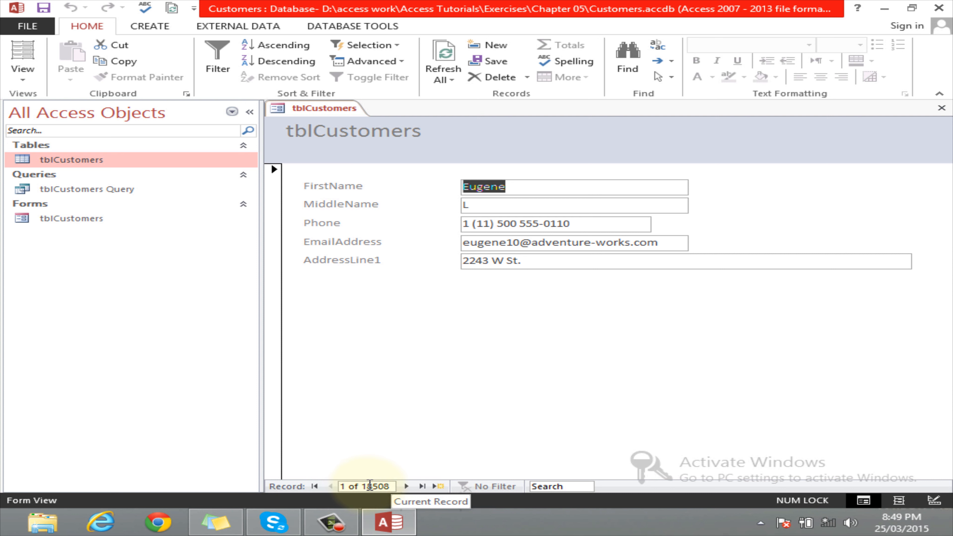
pyautogui.click(406, 487)
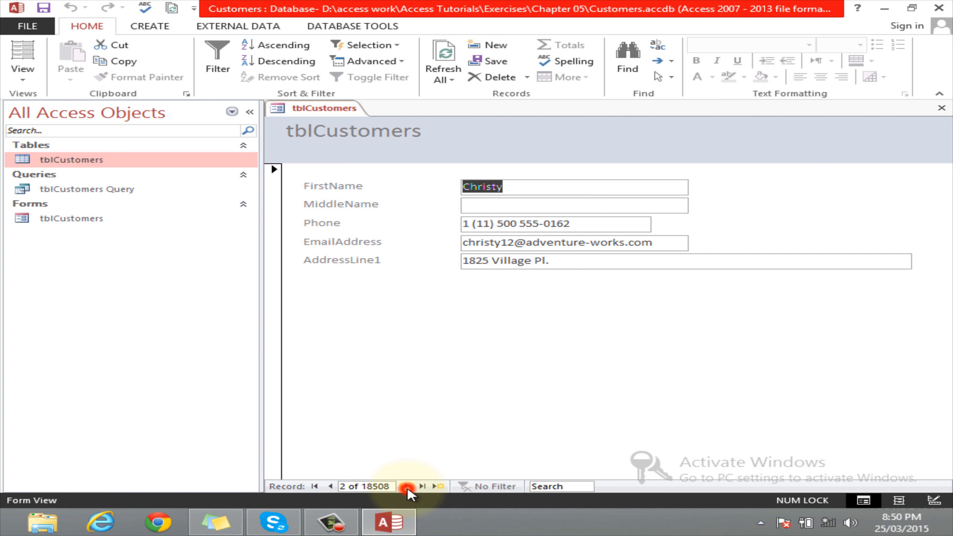
pyautogui.click(407, 486)
pyautogui.click(406, 486)
pyautogui.click(407, 487)
pyautogui.click(407, 487)
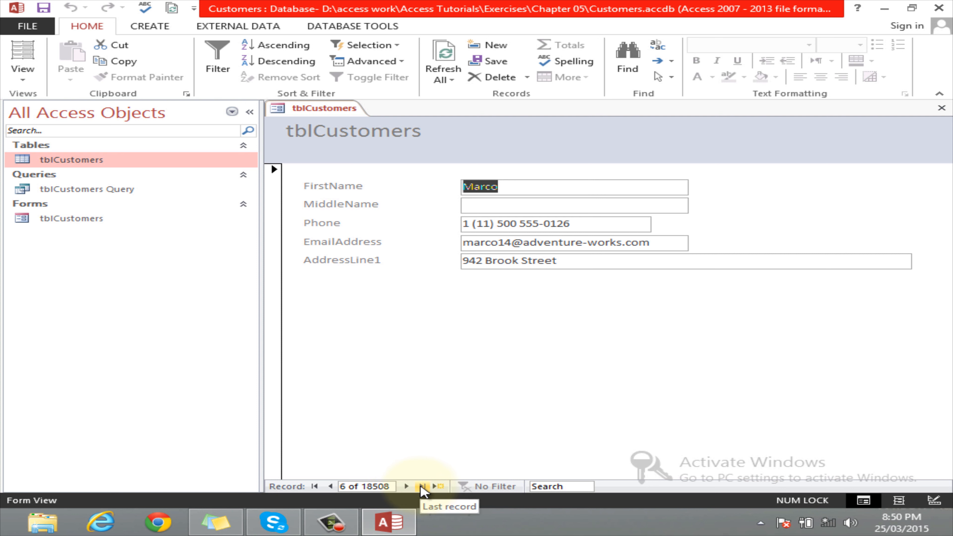
pyautogui.click(422, 486)
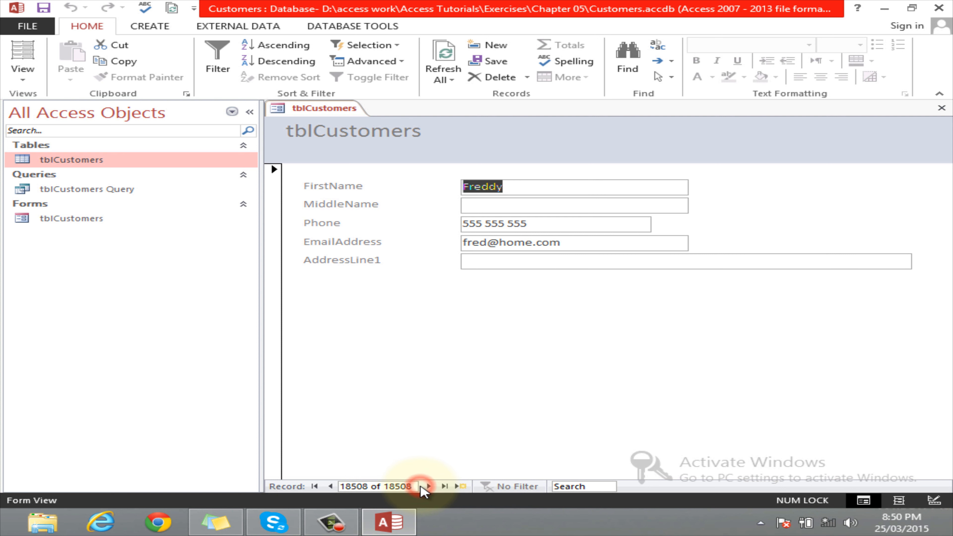
pyautogui.click(315, 486)
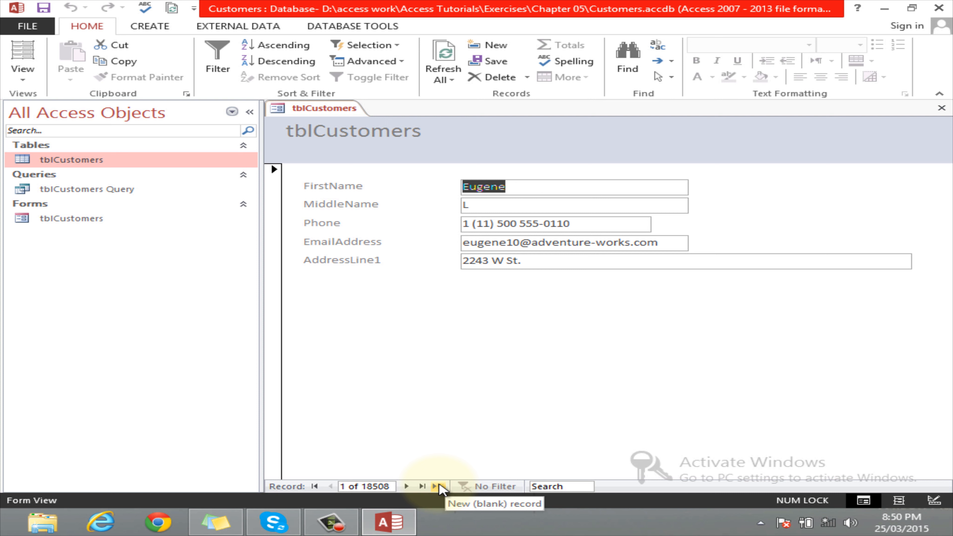
# Add a new record with the customer's first and middle name, phone, e-mail and address, and save it
pyautogui.click(439, 486)
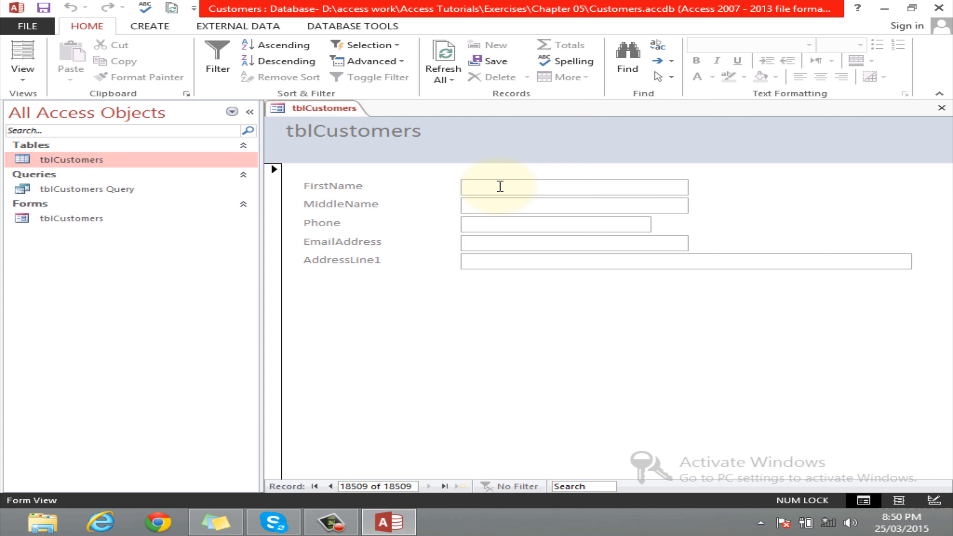
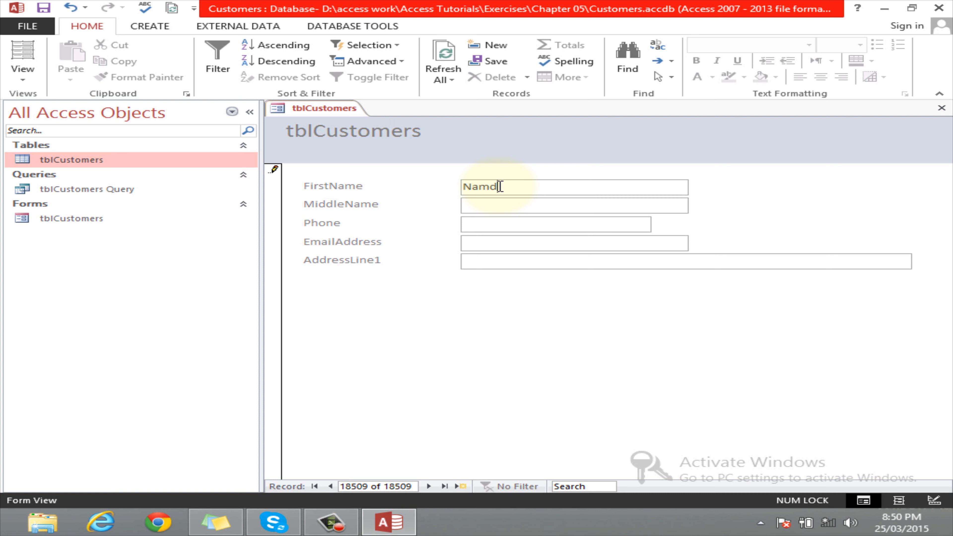
pyautogui.write('345345')
pyautogui.click(490, 243)
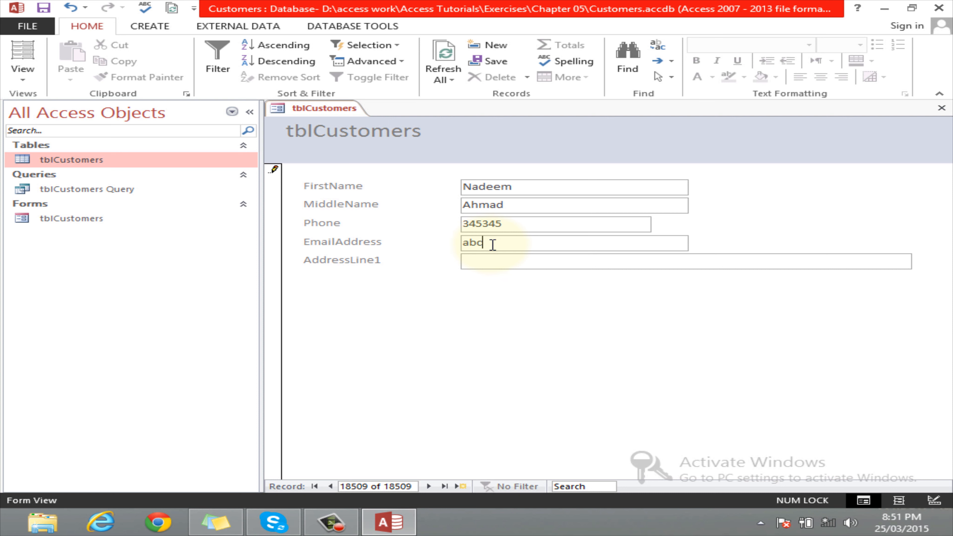
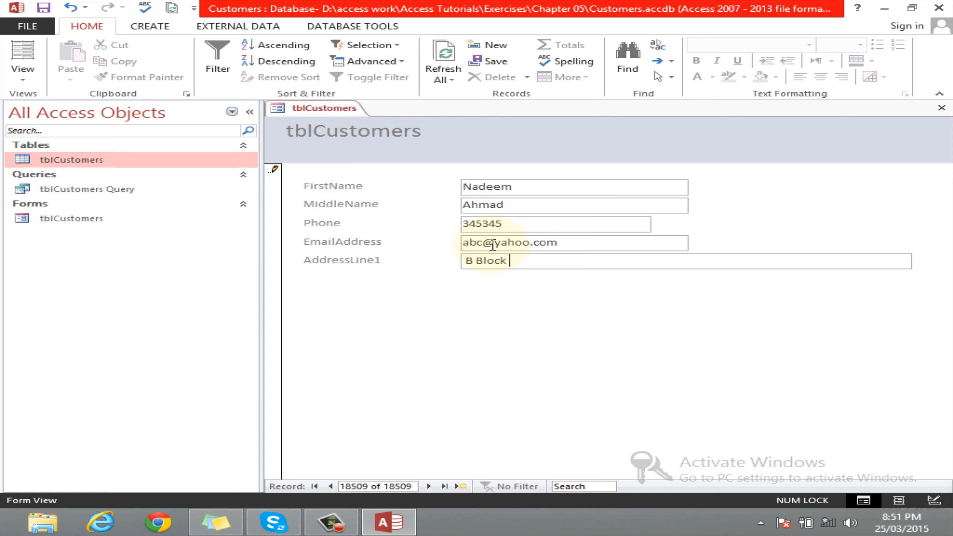
pyautogui.press('Tab')
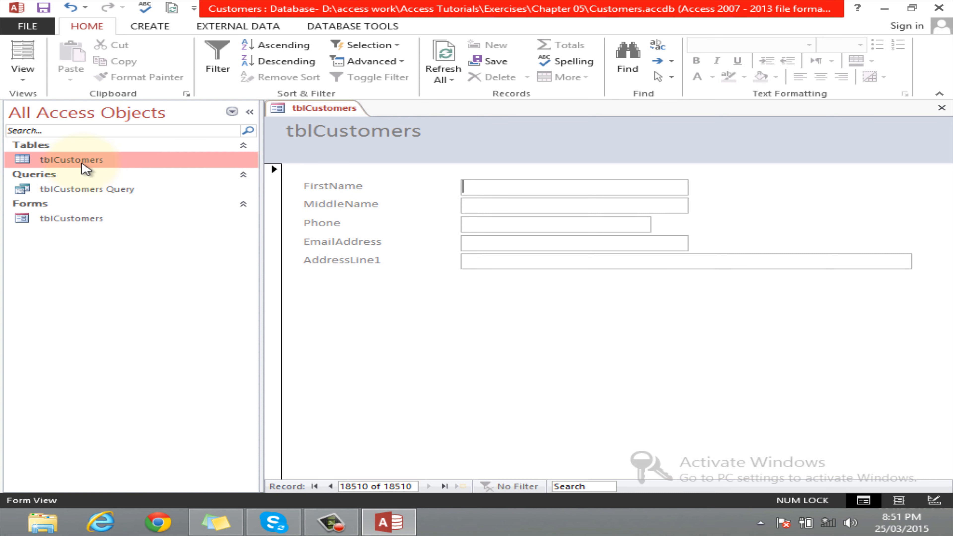
pyautogui.doubleClick(52, 160)
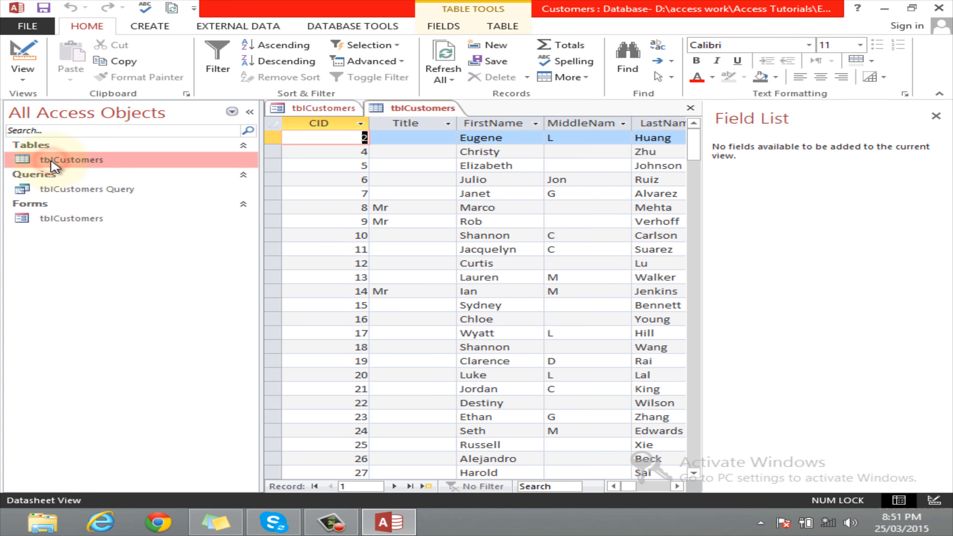
pyautogui.click(936, 115)
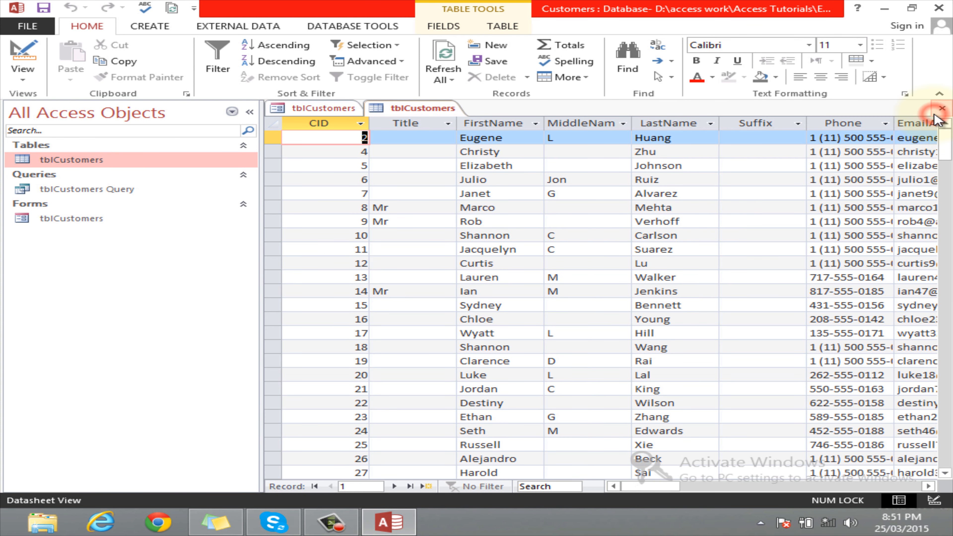
pyautogui.moveTo(945, 142); pyautogui.dragTo(951, 465)
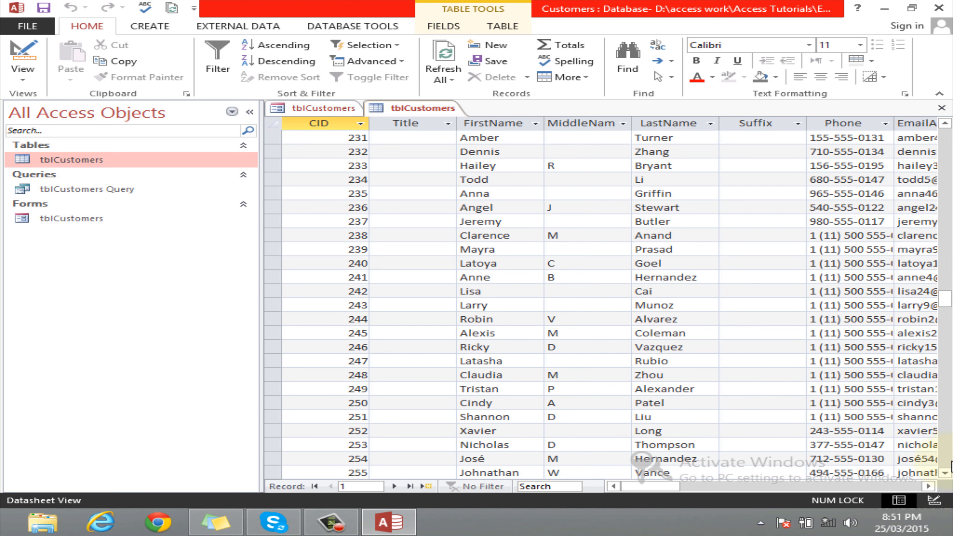
pyautogui.click(945, 472)
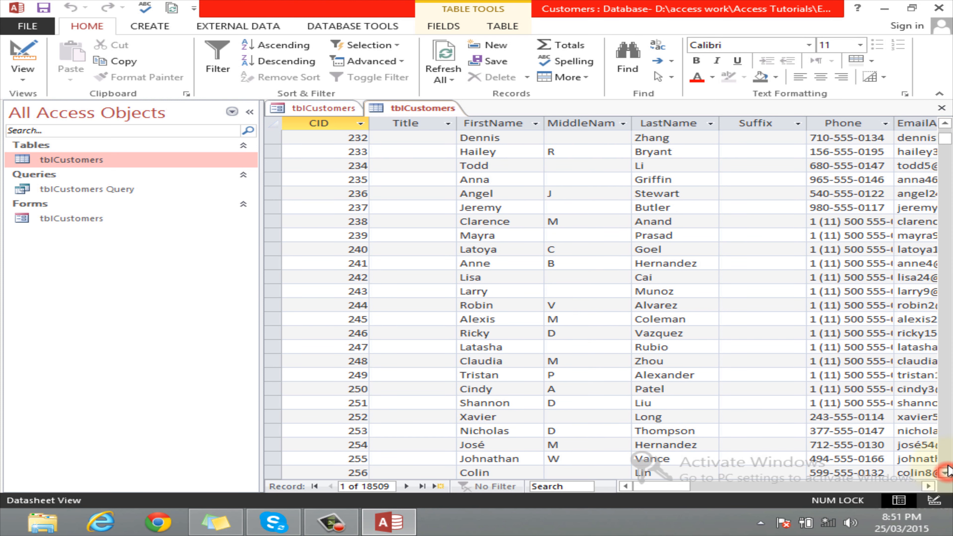
pyautogui.click(422, 486)
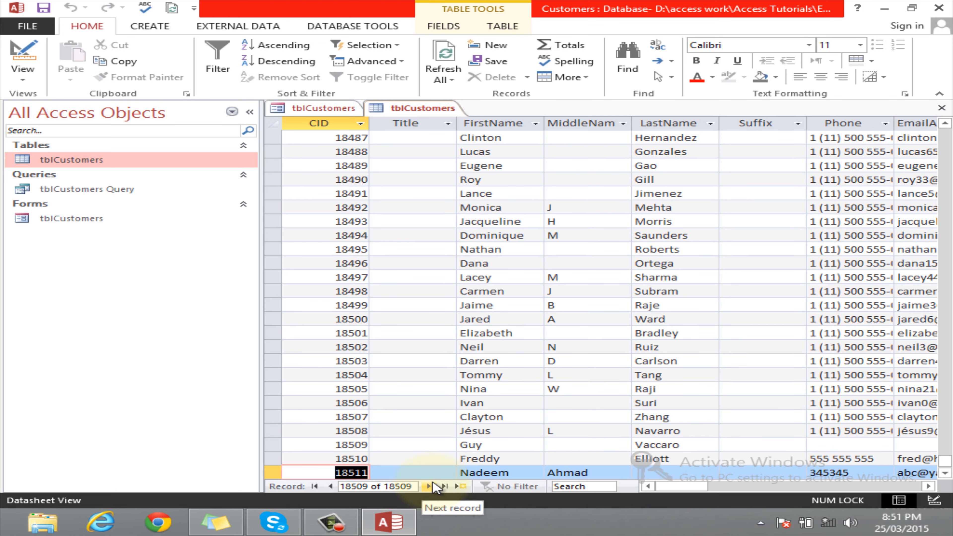
pyautogui.click(491, 473)
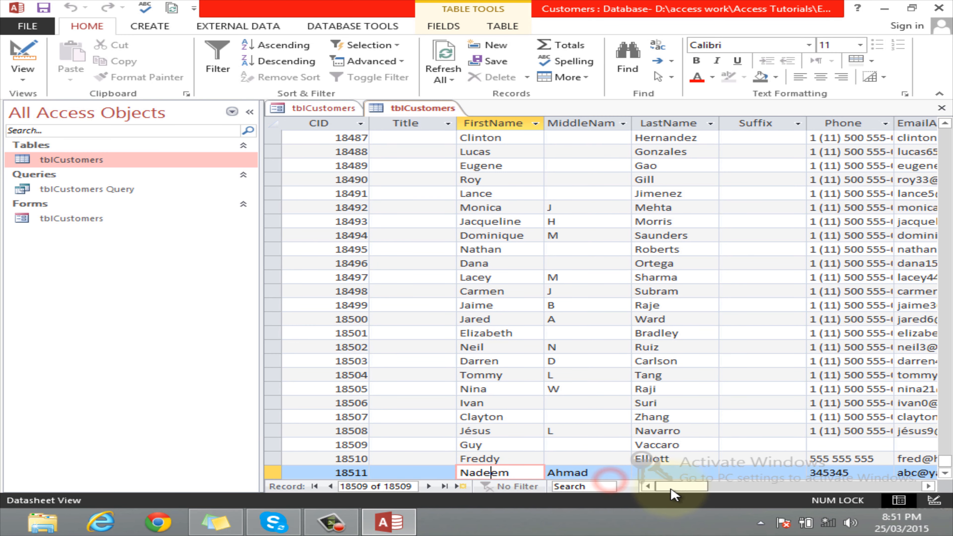
pyautogui.moveTo(672, 486); pyautogui.dragTo(595, 458)
pyautogui.click(683, 474)
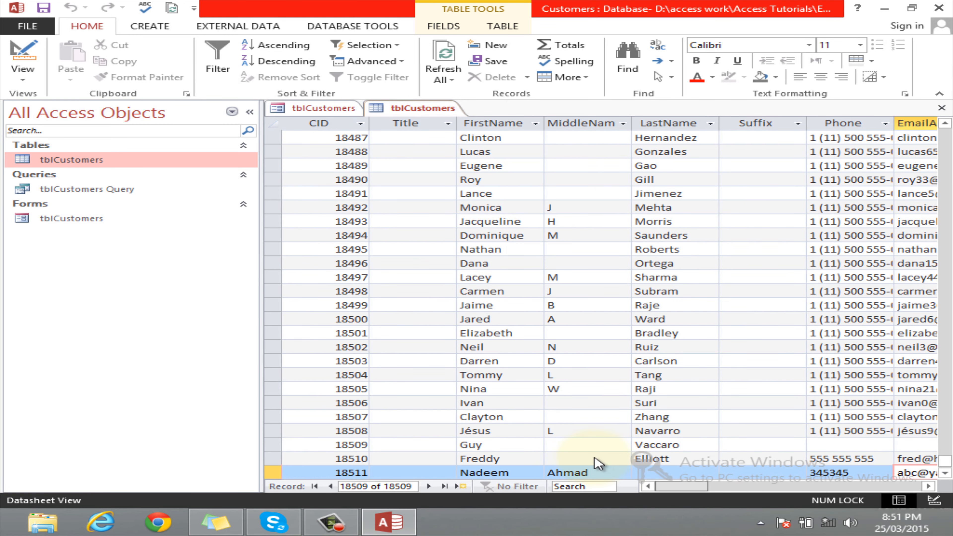
pyautogui.click(941, 107)
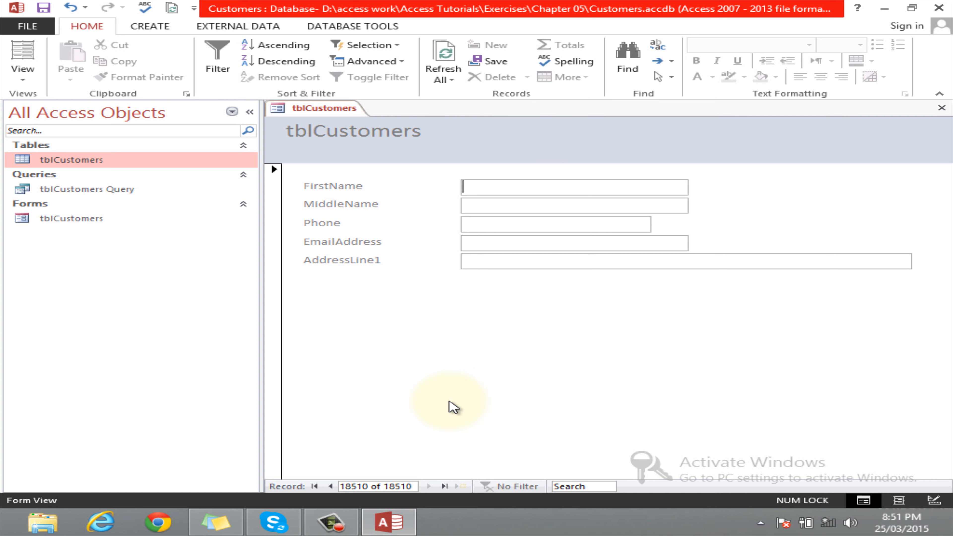
# Return to record 18509, select the whole record, view its Cut/Copy/Paste menu, then dismiss it
pyautogui.click(330, 486)
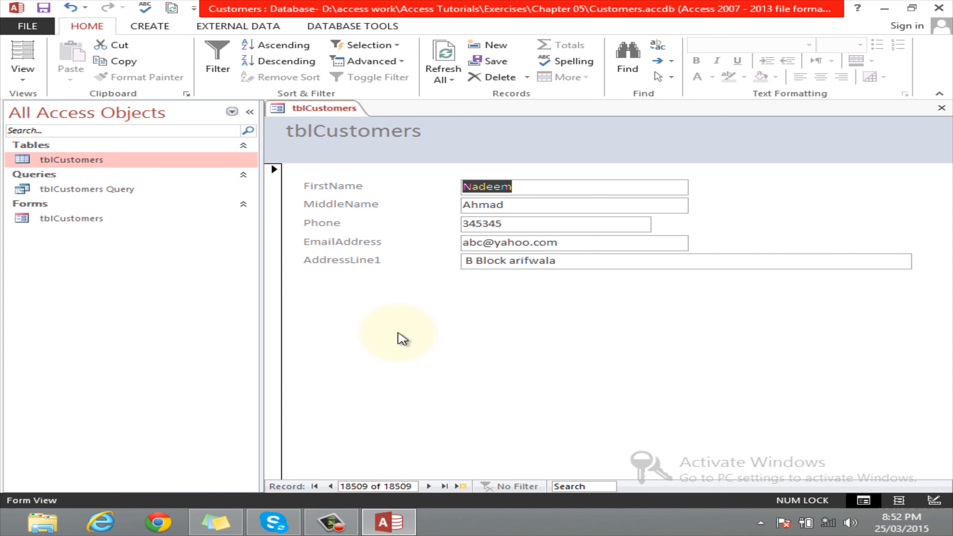
pyautogui.click(273, 252)
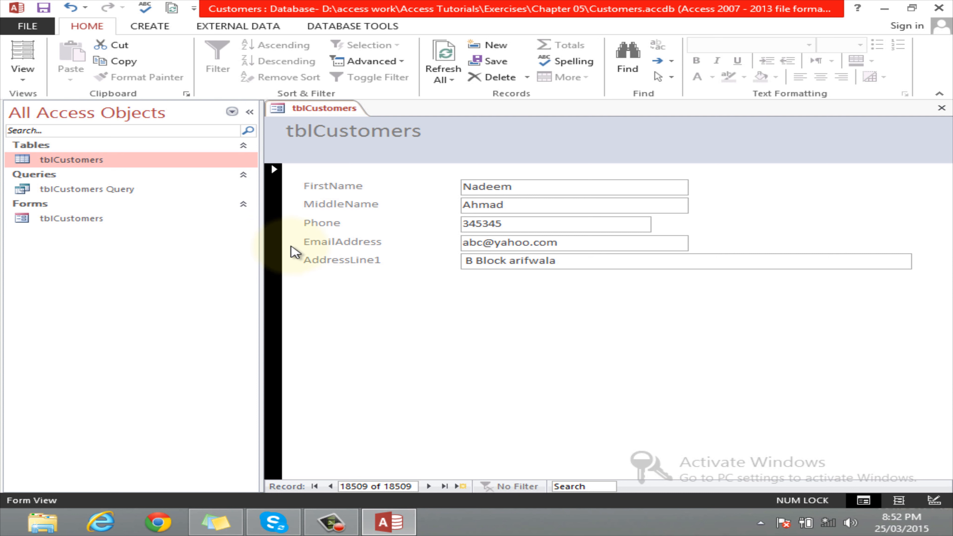
pyautogui.click(474, 340)
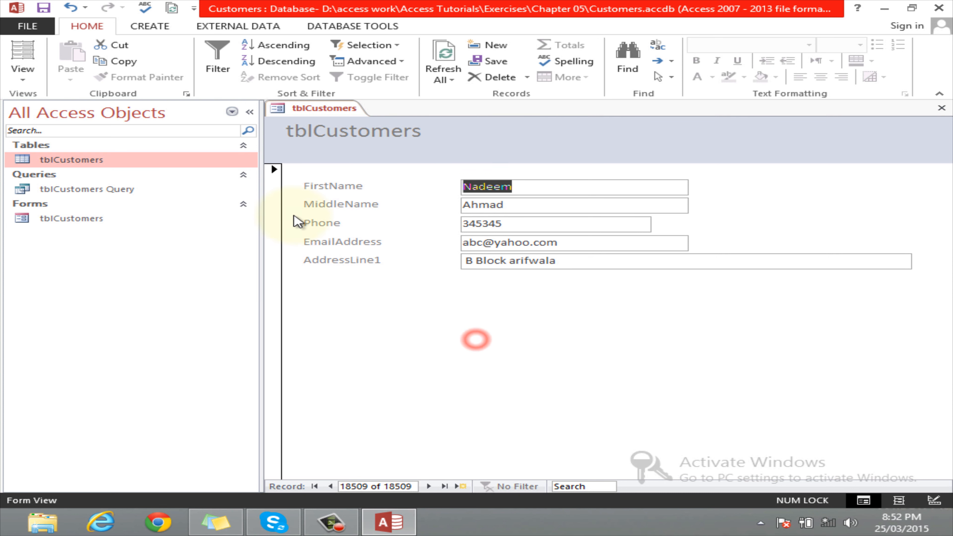
pyautogui.click(274, 174)
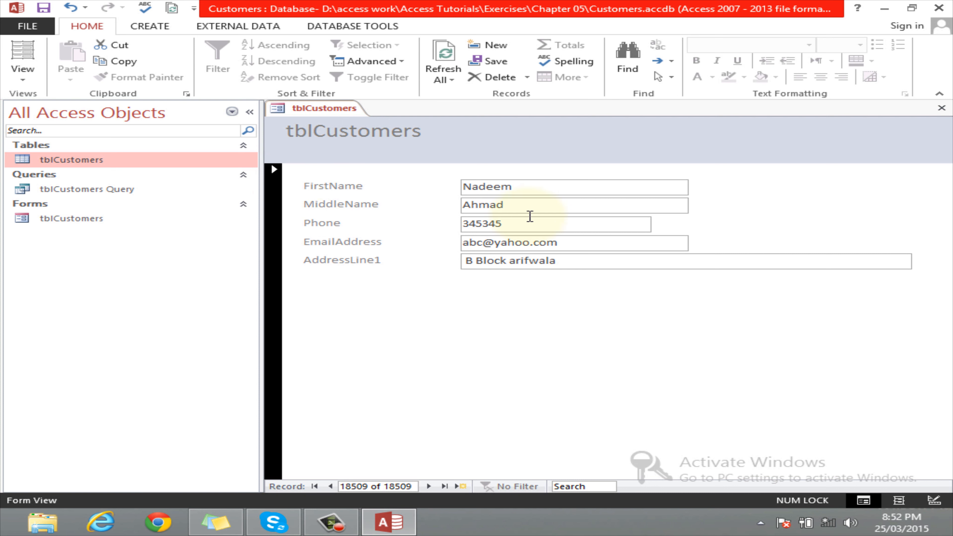
pyautogui.rightClick(278, 292)
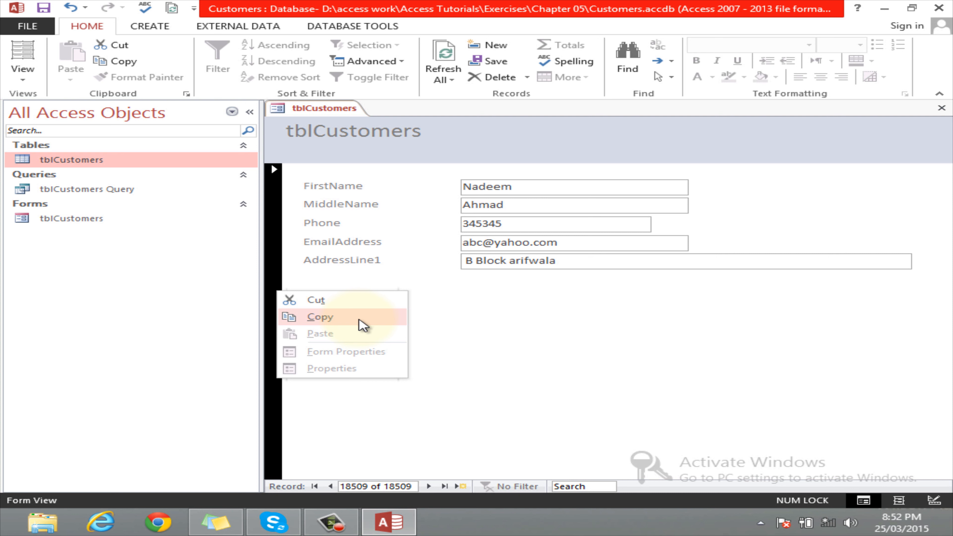
pyautogui.click(562, 334)
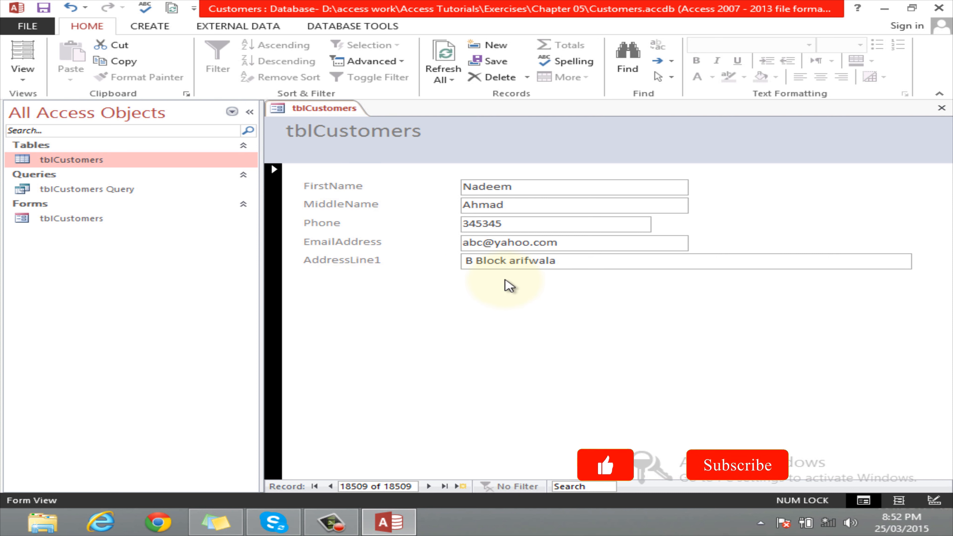